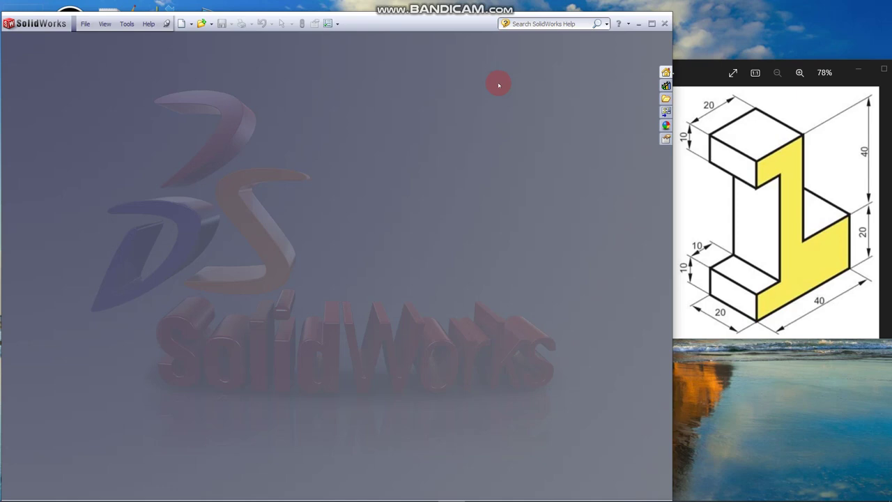
# Create a new part document
pyautogui.click(191, 23)
pyautogui.click(201, 35)
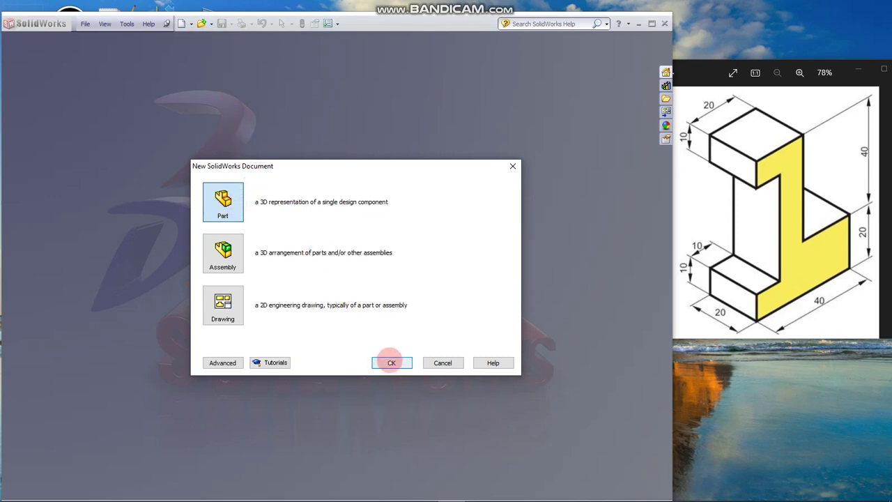
pyautogui.click(392, 362)
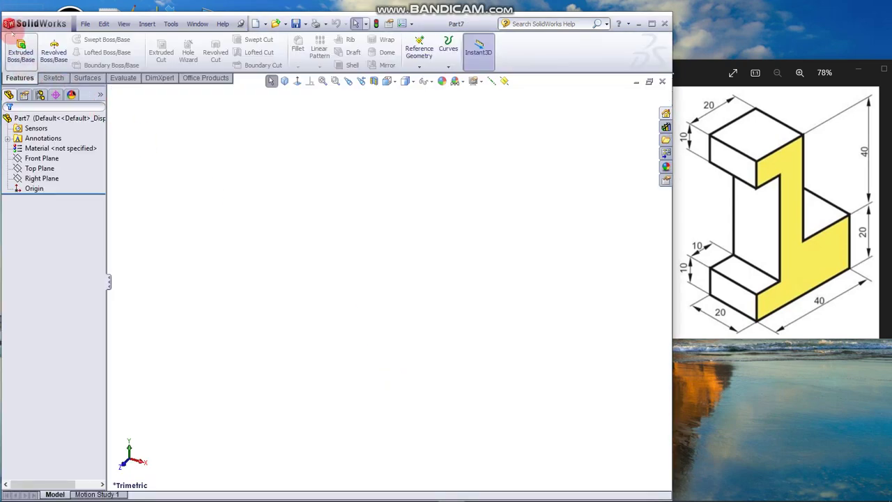
# Start a sketch on the Right Plane
pyautogui.click(54, 77)
pyautogui.click(16, 47)
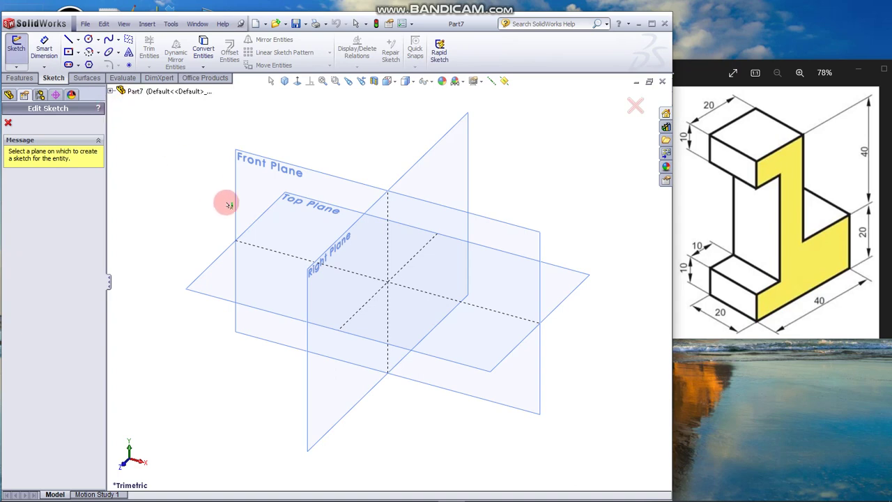
pyautogui.click(317, 274)
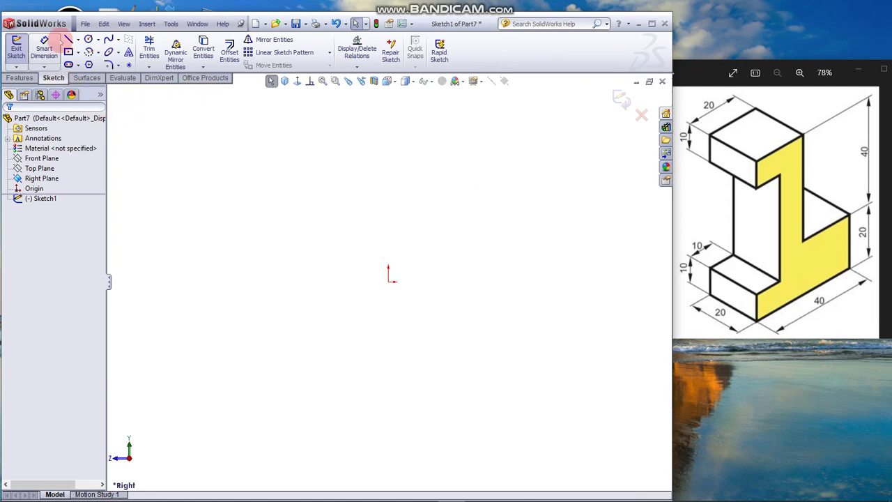
# Draw the profile's base line about 42 mm long from the origin, then the stepped outer side and a top edge about 25 mm long
pyautogui.click(69, 40)
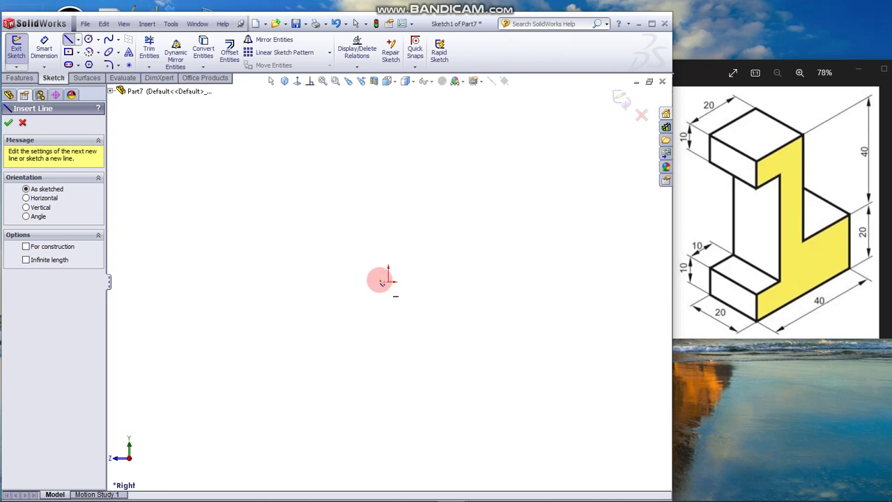
pyautogui.moveTo(388, 280); pyautogui.dragTo(495, 283)
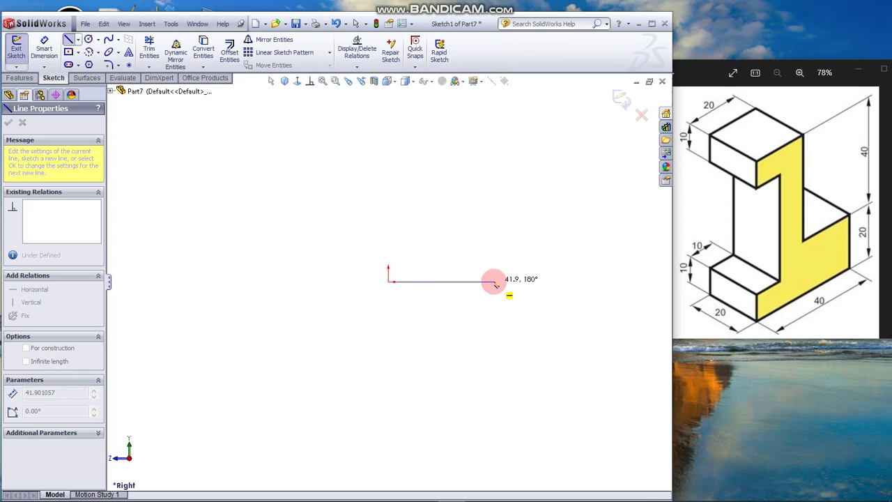
pyautogui.moveTo(494, 282); pyautogui.dragTo(494, 282)
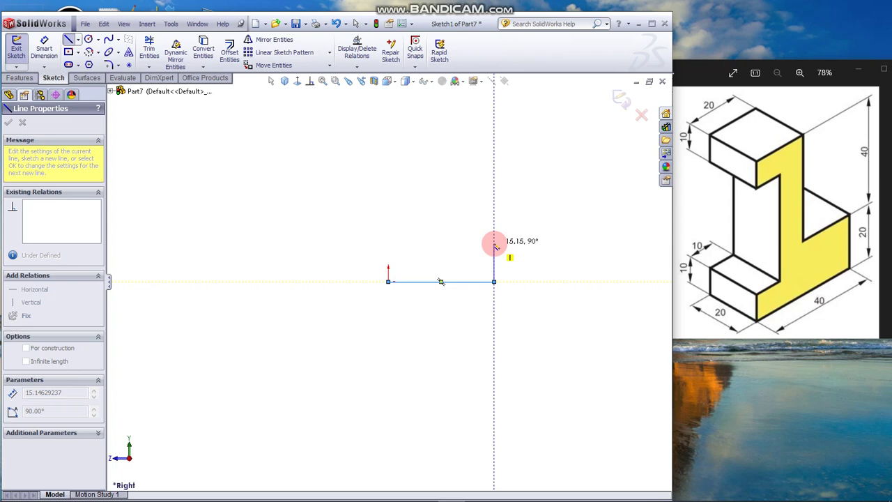
pyautogui.moveTo(496, 246); pyautogui.dragTo(387, 126)
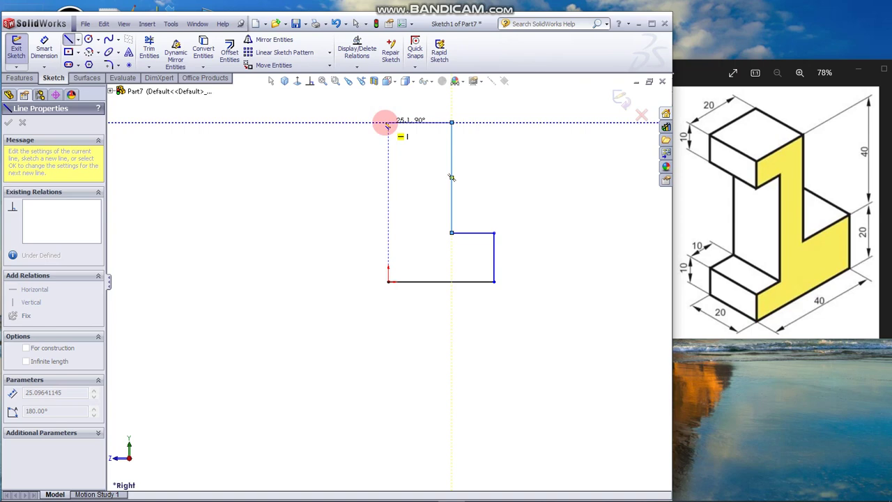
pyautogui.moveTo(387, 125); pyautogui.dragTo(390, 127)
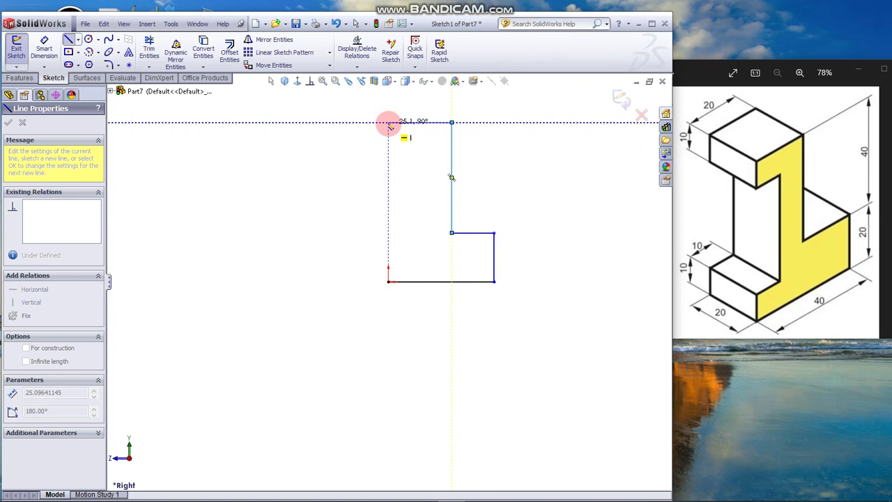
pyautogui.moveTo(390, 127); pyautogui.dragTo(389, 128)
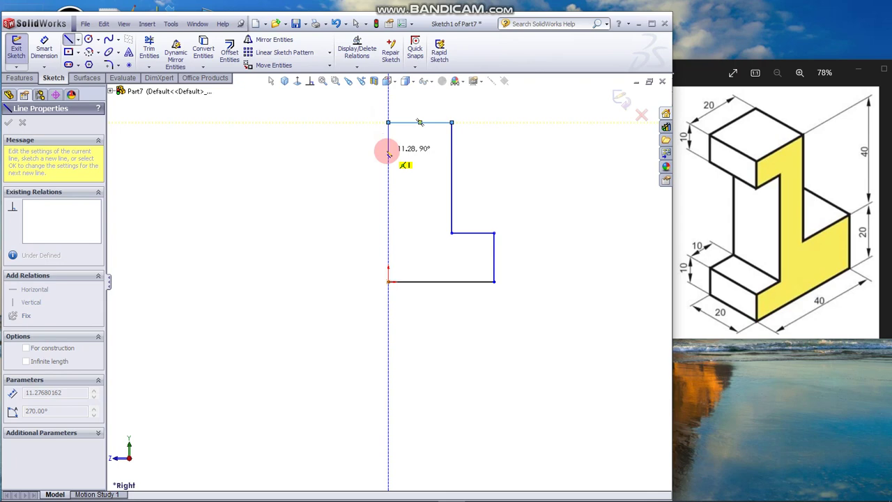
# Close the profile at the origin with an 11 mm top end, a recess about 10 mm deep and 37 mm high, and a 14 mm foot
pyautogui.click(388, 150)
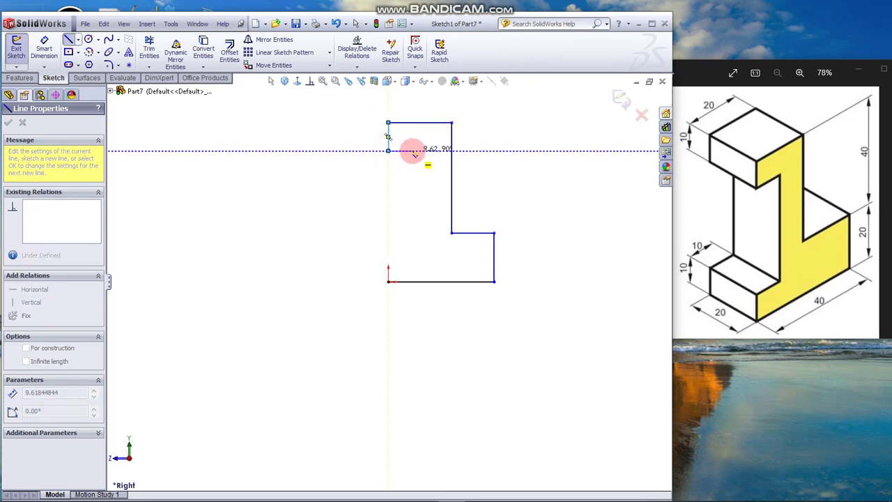
pyautogui.click(413, 150)
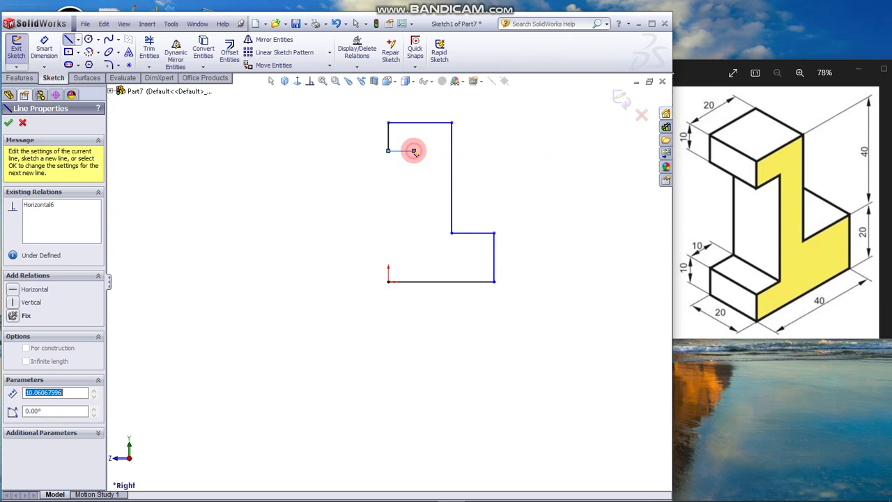
pyautogui.moveTo(415, 188); pyautogui.dragTo(414, 247)
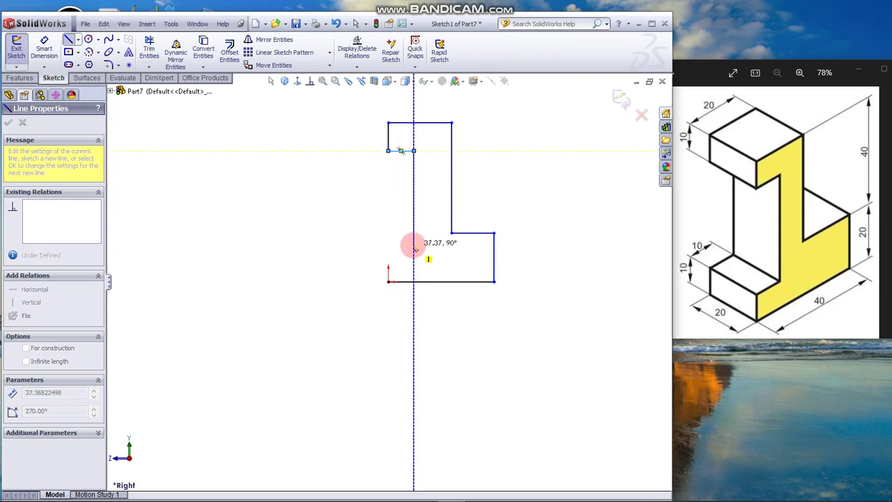
pyautogui.click(413, 244)
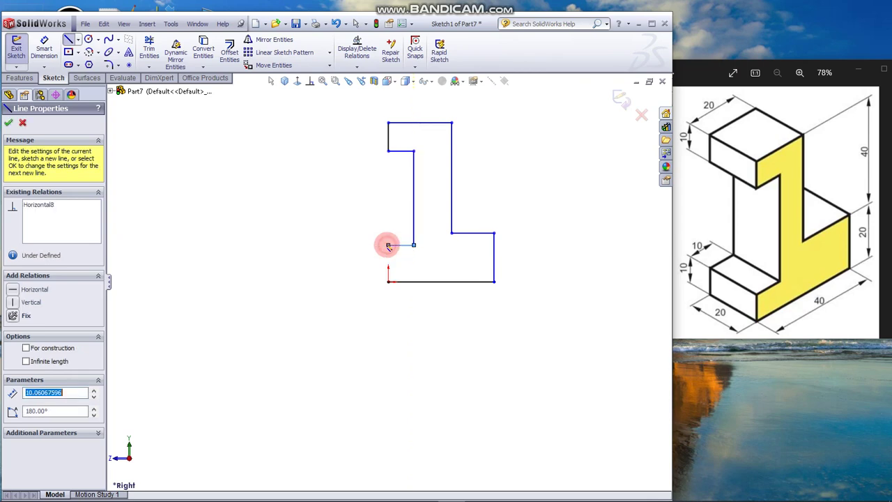
pyautogui.click(388, 244)
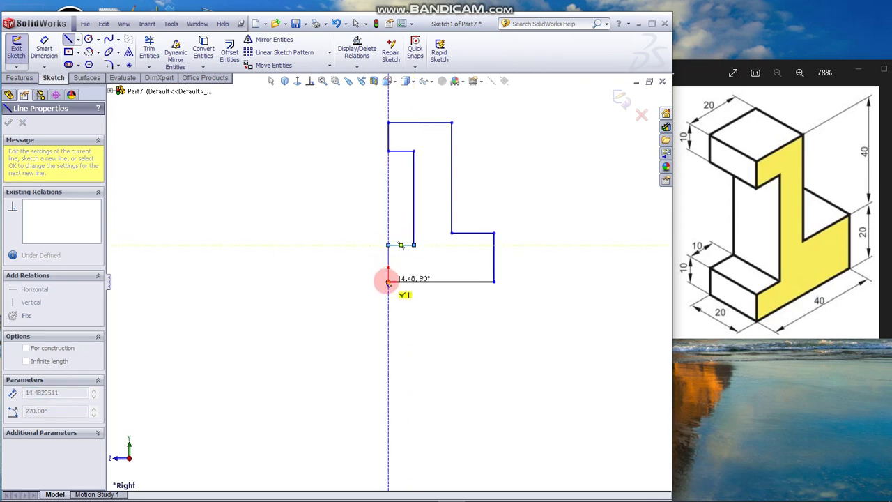
pyautogui.click(389, 281)
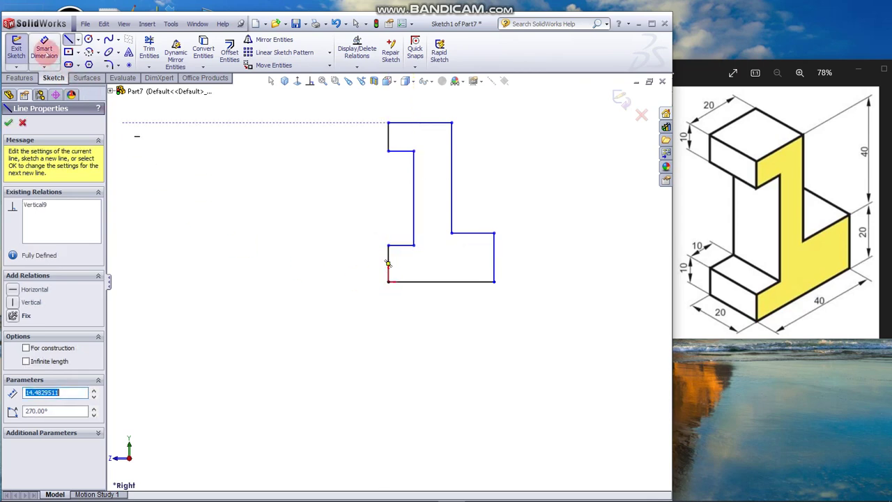
# Dimension the vertical edge of the lower foot at the origin to 10 mm
pyautogui.click(44, 47)
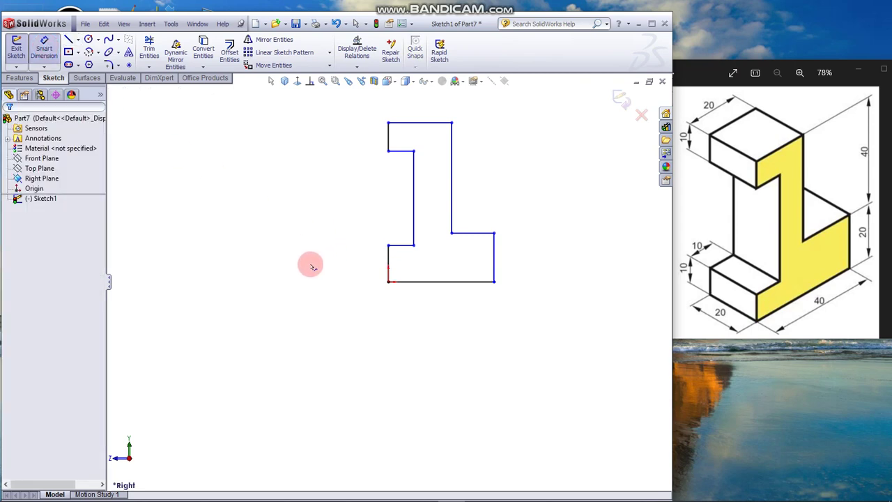
pyautogui.click(377, 269)
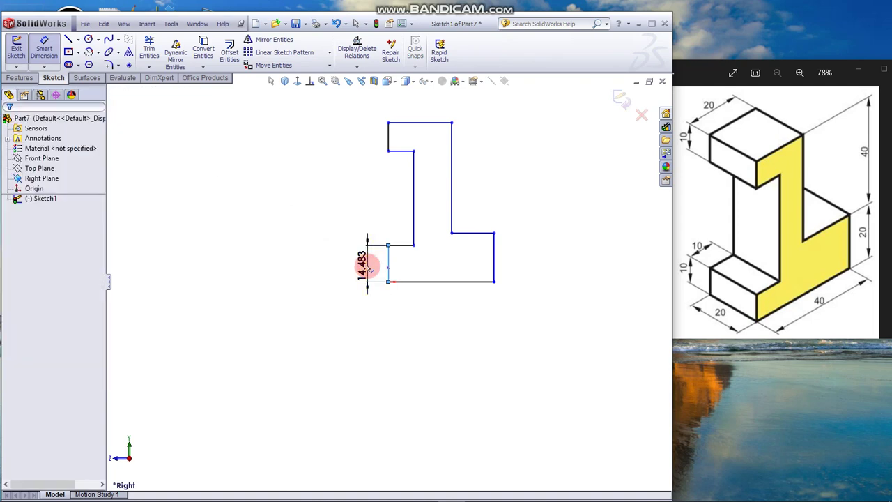
pyautogui.click(370, 270)
pyautogui.write('10')
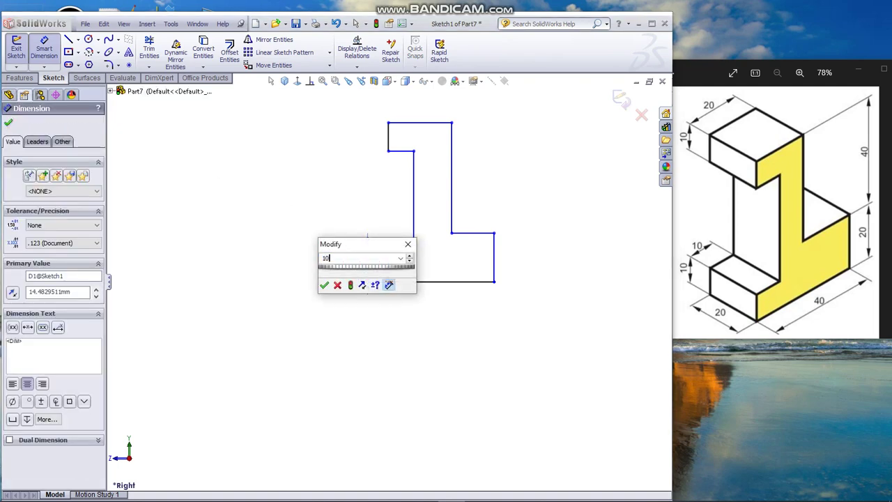
pyautogui.press('Return')
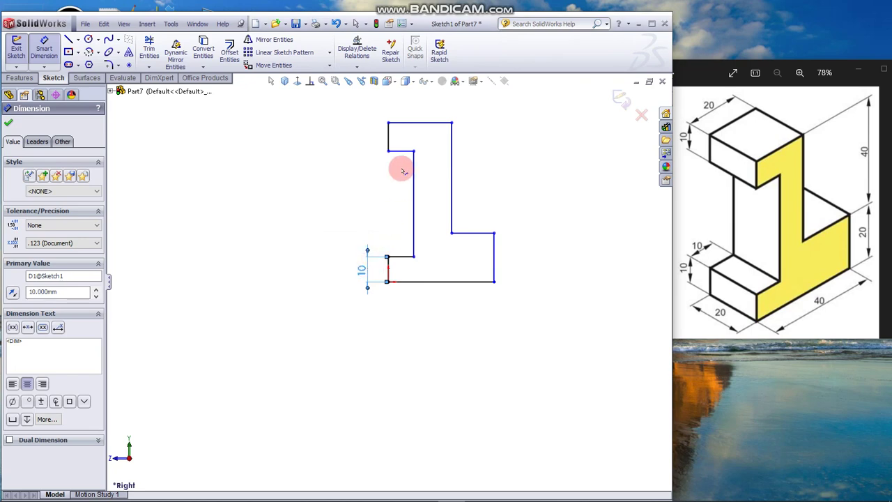
# Dimension the short vertical end edge of the upper arm to 10 mm
pyautogui.click(388, 133)
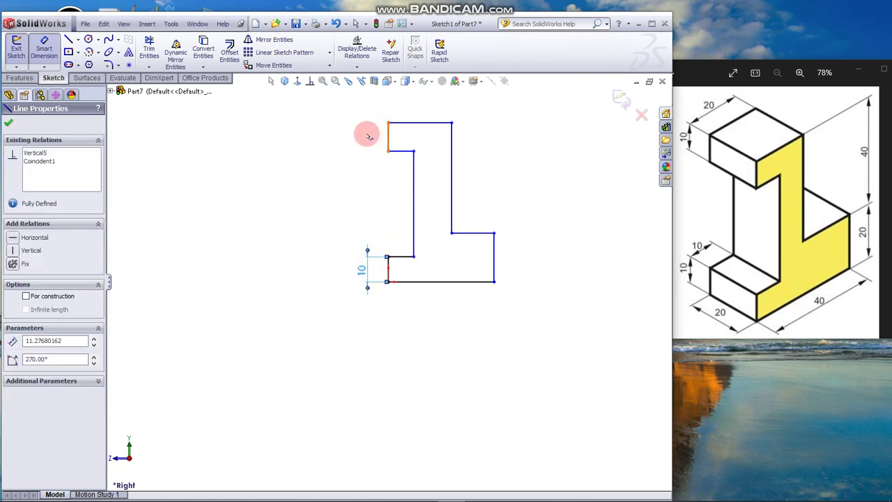
pyautogui.click(369, 136)
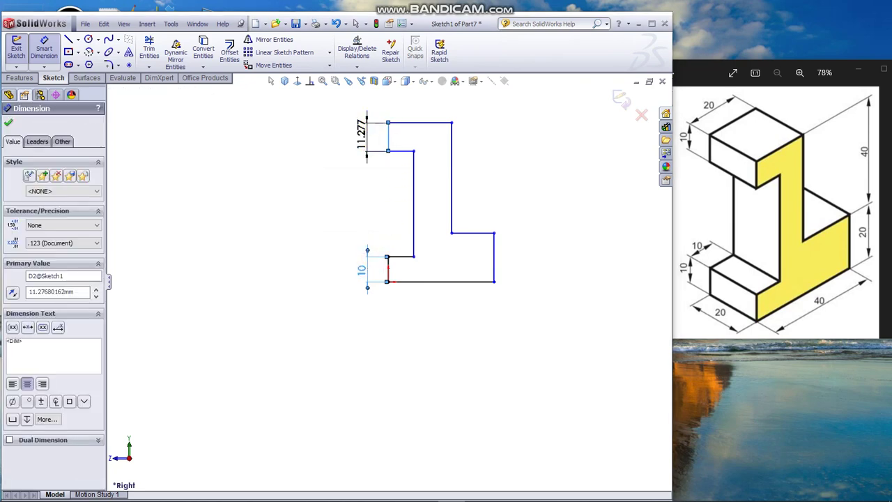
pyautogui.write('10')
pyautogui.press('Return')
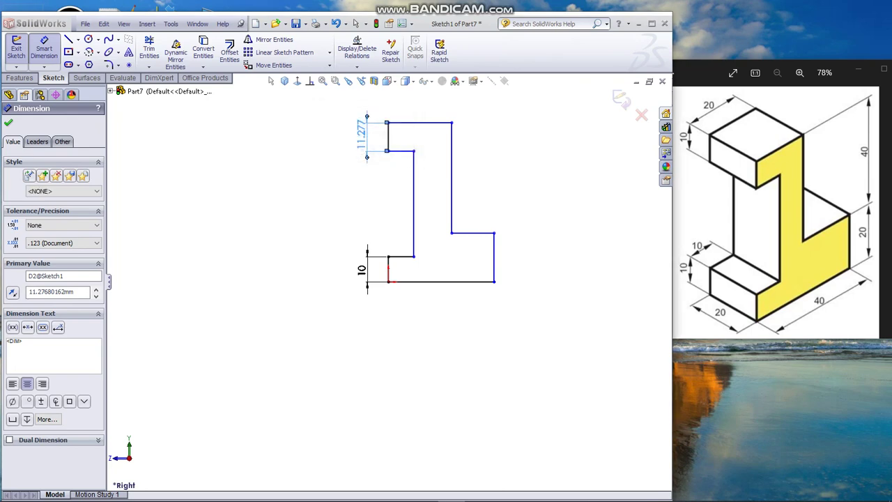
pyautogui.click(365, 135)
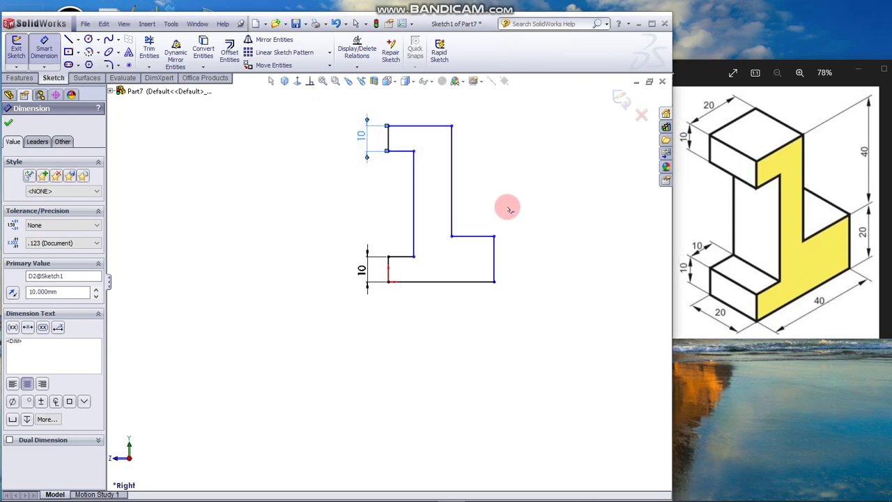
# Dimension the profile's top horizontal edge to 20 mm
pyautogui.click(499, 260)
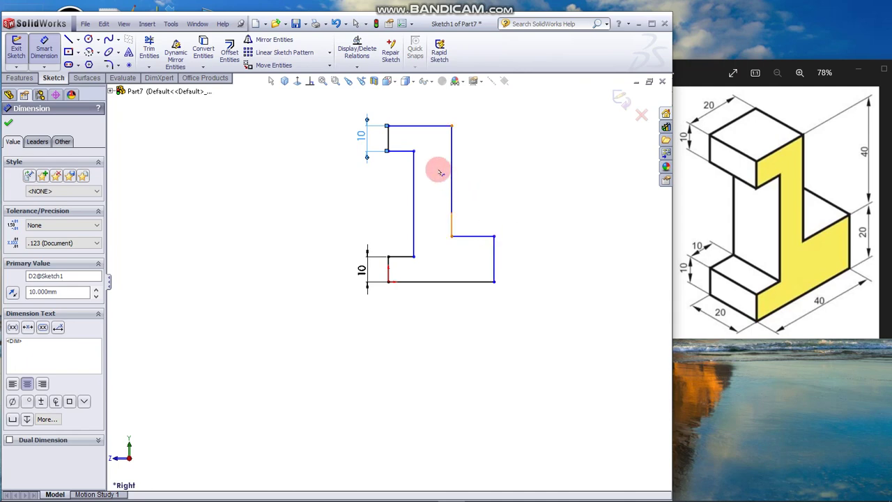
pyautogui.click(415, 121)
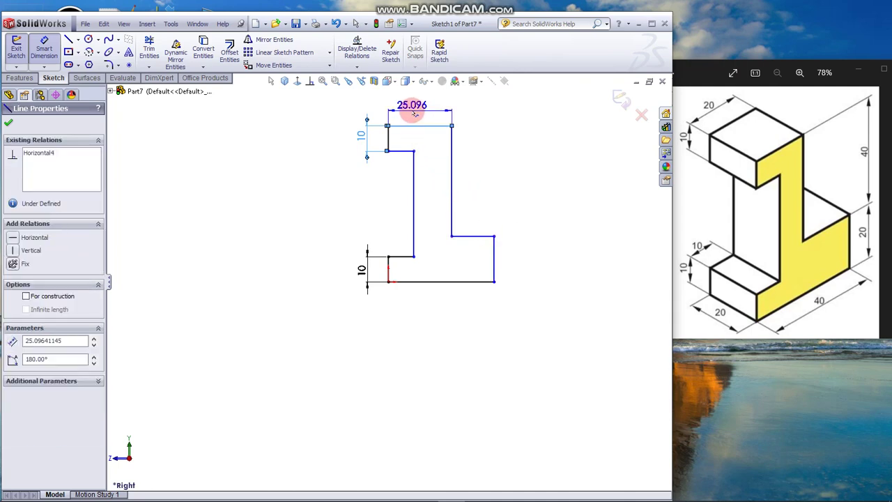
pyautogui.click(415, 114)
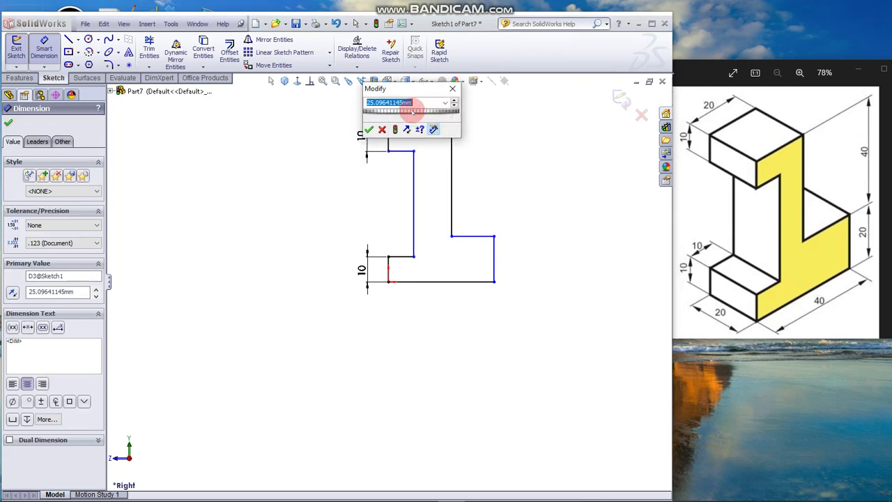
pyautogui.write('20')
pyautogui.press('Return')
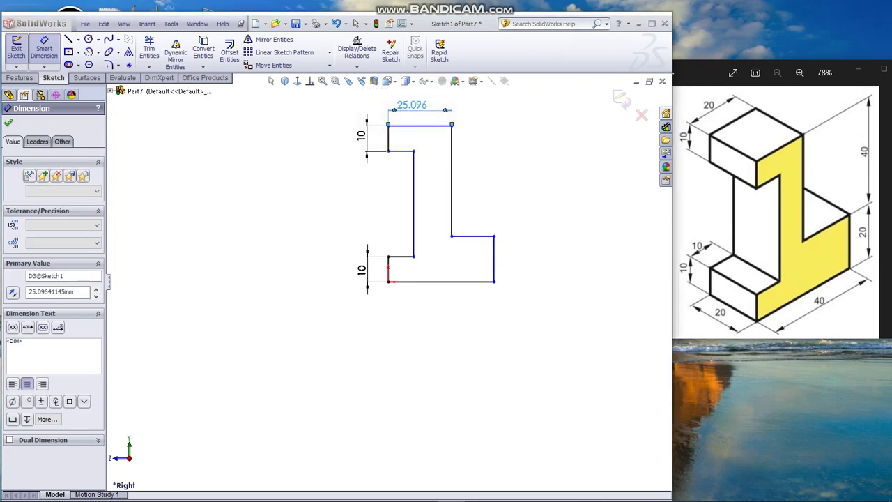
# Dimension the profile's bottom horizontal edge to 40 mm
pyautogui.click(441, 282)
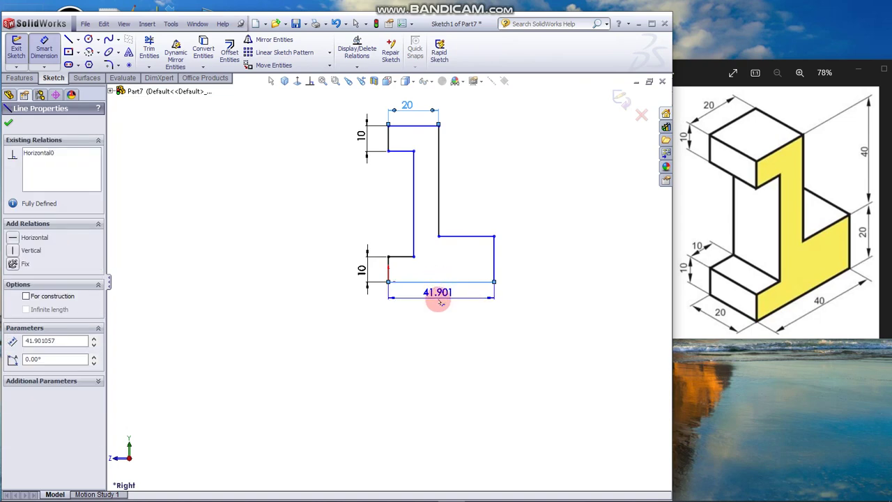
pyautogui.click(441, 304)
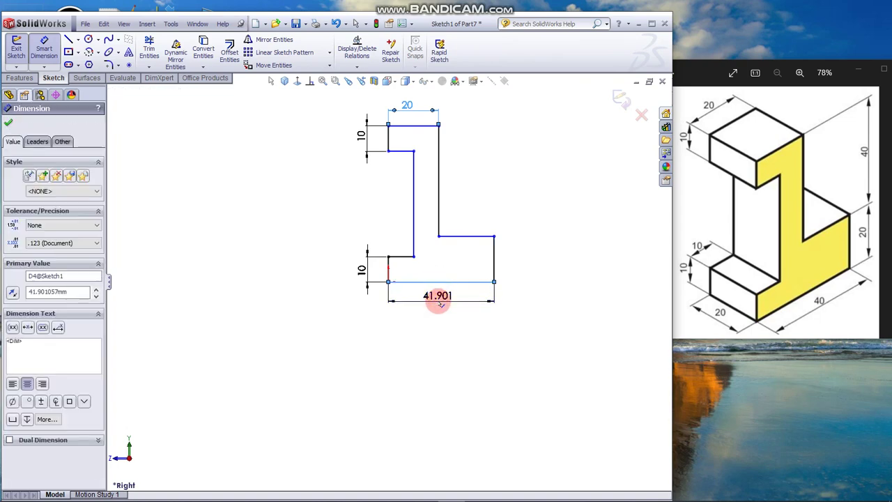
pyautogui.write('4')
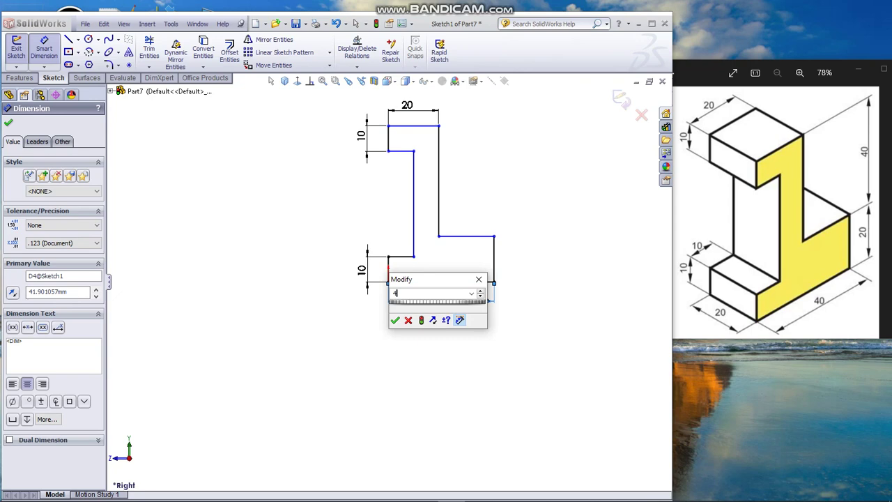
pyautogui.write('0')
pyautogui.press('Return')
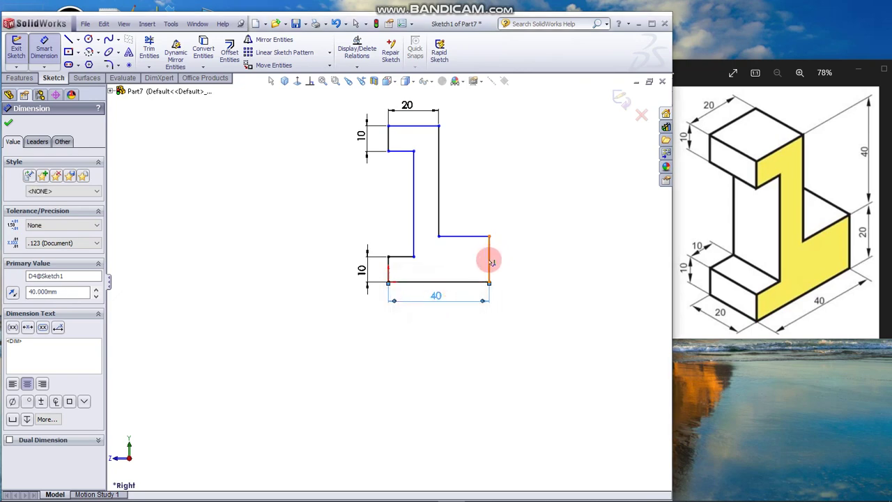
# Dimension the vertical end edge of the base block opposite the origin to 20 mm
pyautogui.click(489, 262)
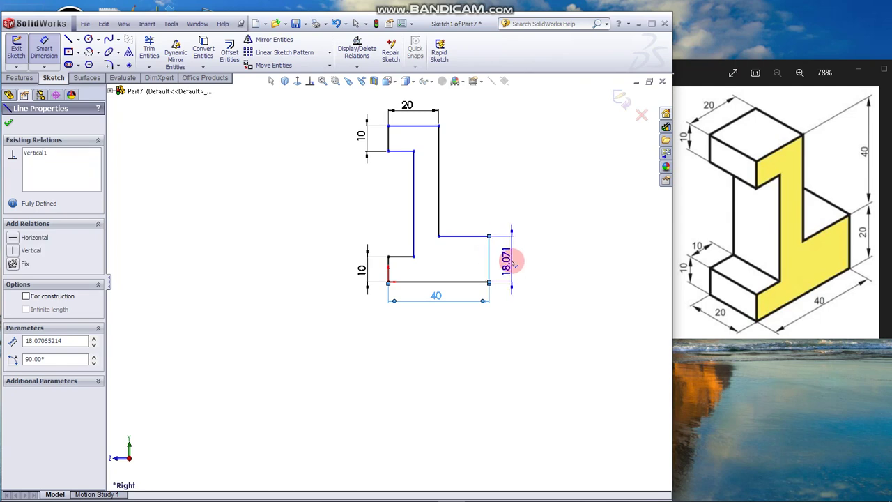
pyautogui.click(512, 261)
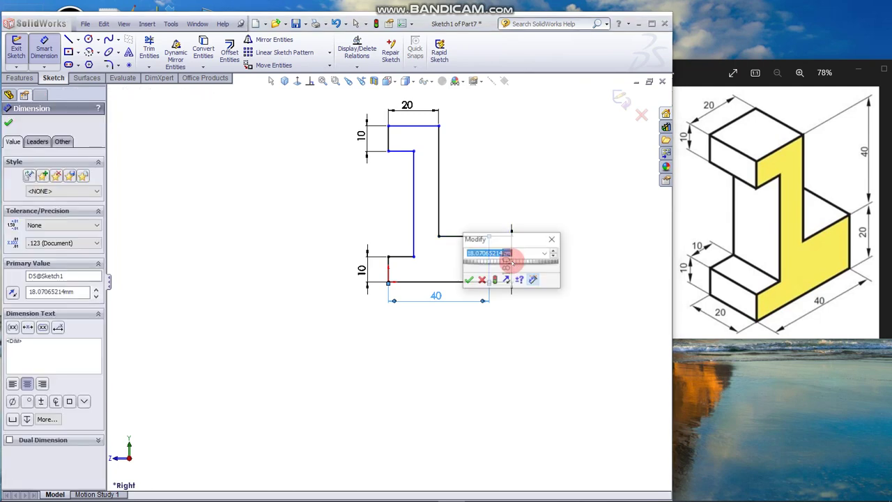
pyautogui.write('2')
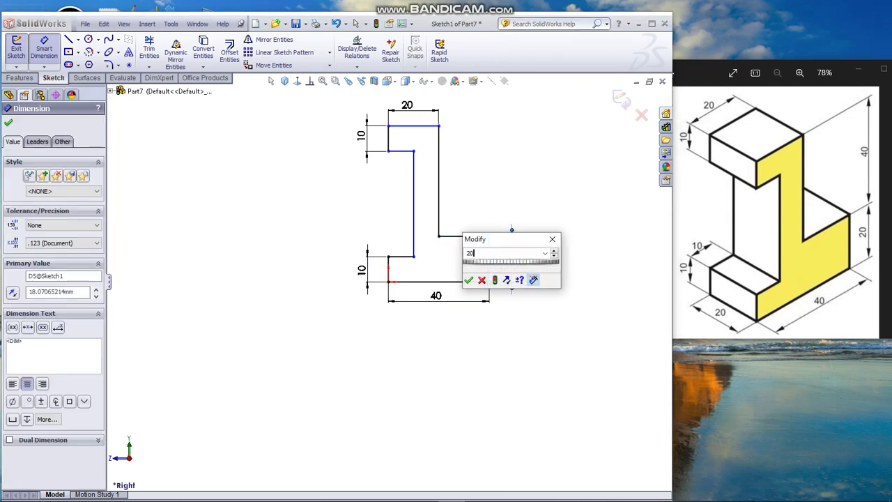
pyautogui.write('0')
pyautogui.press('Return')
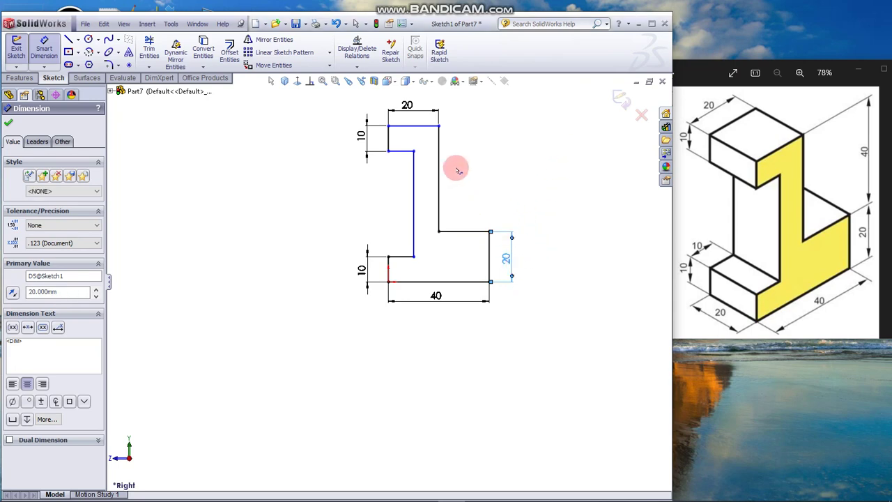
# Dimension the vertical distance between the profile's top edge and the base block's upper horizontal edge to 40 mm
pyautogui.click(418, 126)
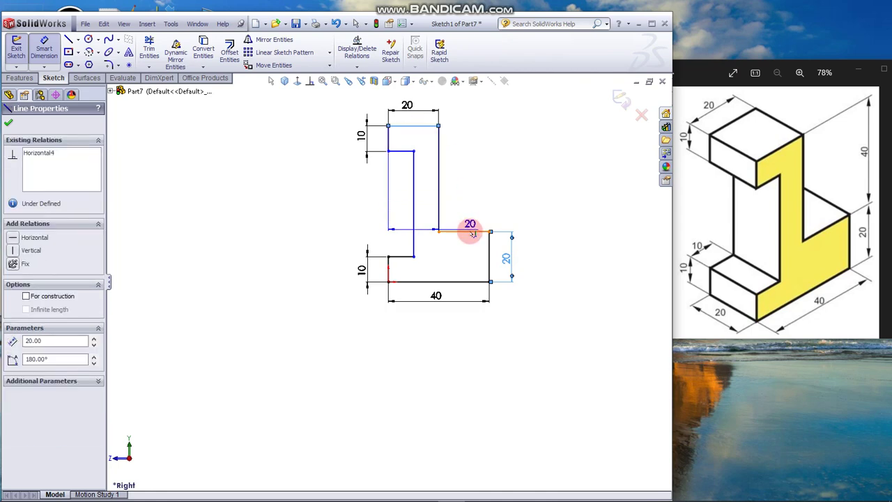
pyautogui.click(468, 231)
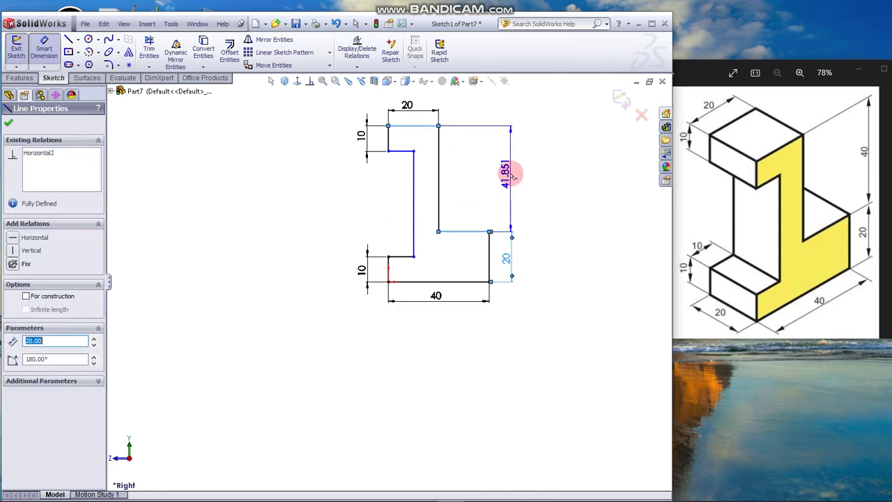
pyautogui.click(509, 174)
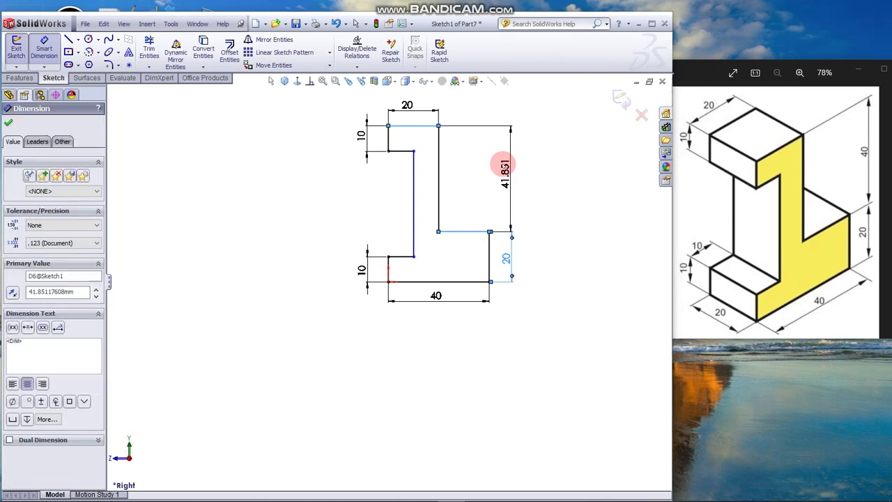
pyautogui.write('40')
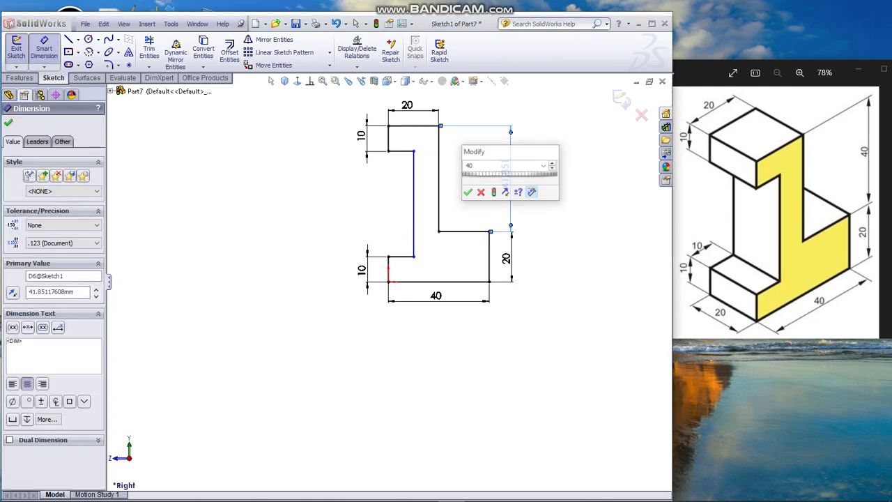
pyautogui.press('Return')
pyautogui.press('Escape')
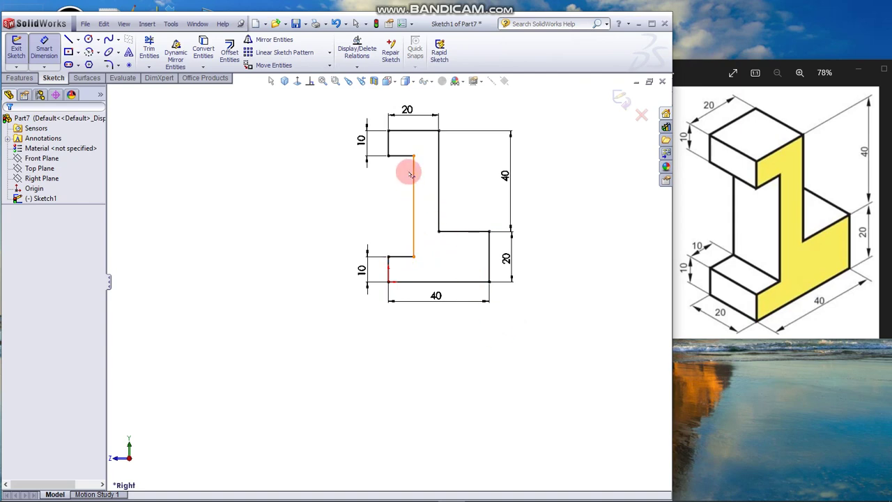
# Dimension the horizontal upper edge of the lower foot to 10 mm
pyautogui.click(400, 256)
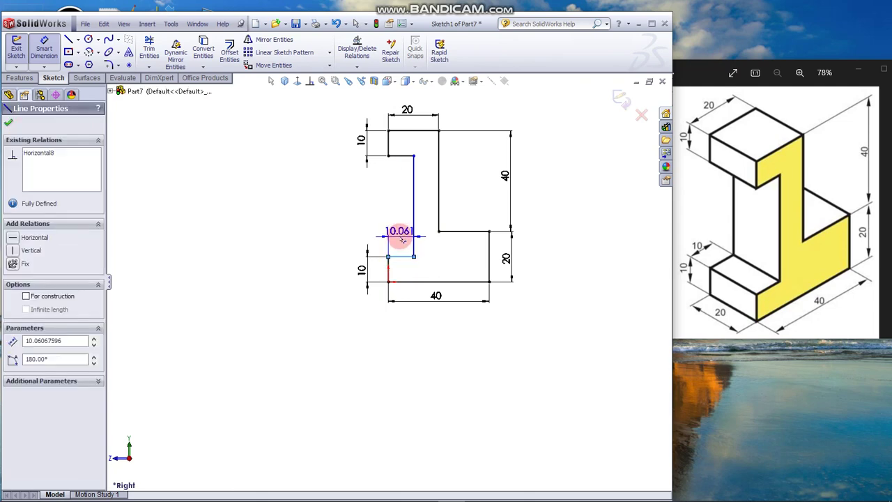
pyautogui.click(402, 239)
pyautogui.write('1')
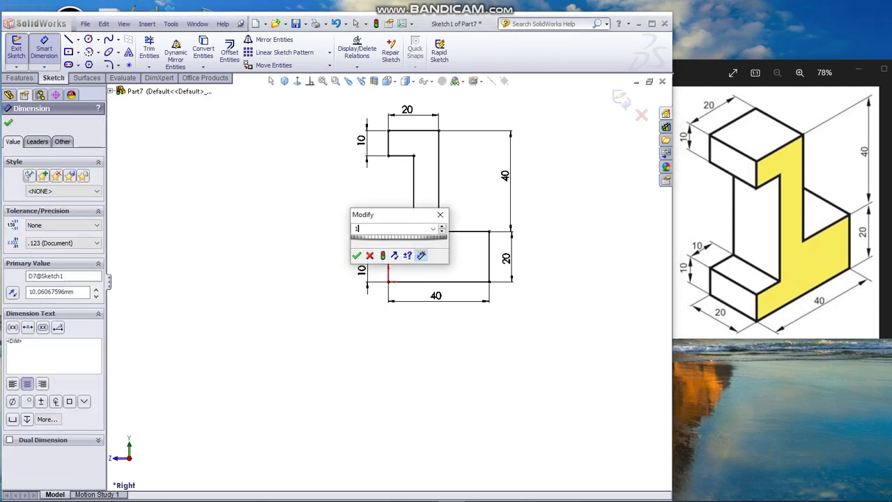
pyautogui.write('0')
pyautogui.press('Return')
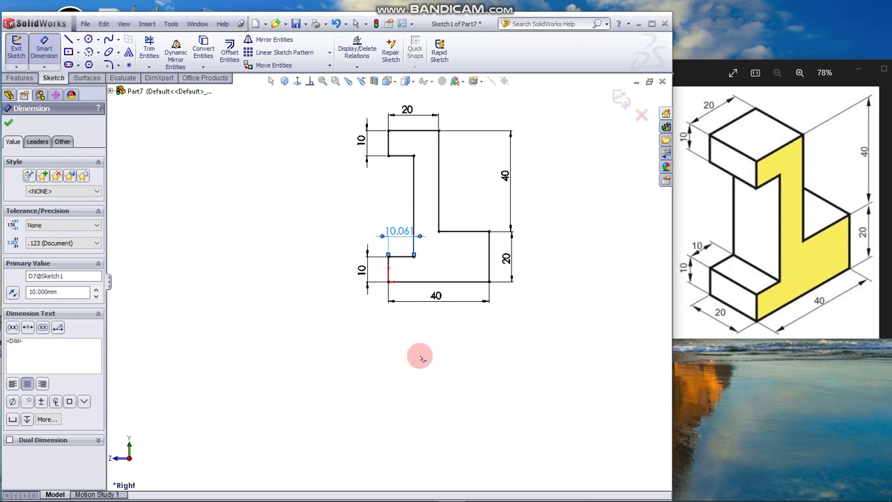
pyautogui.click(443, 360)
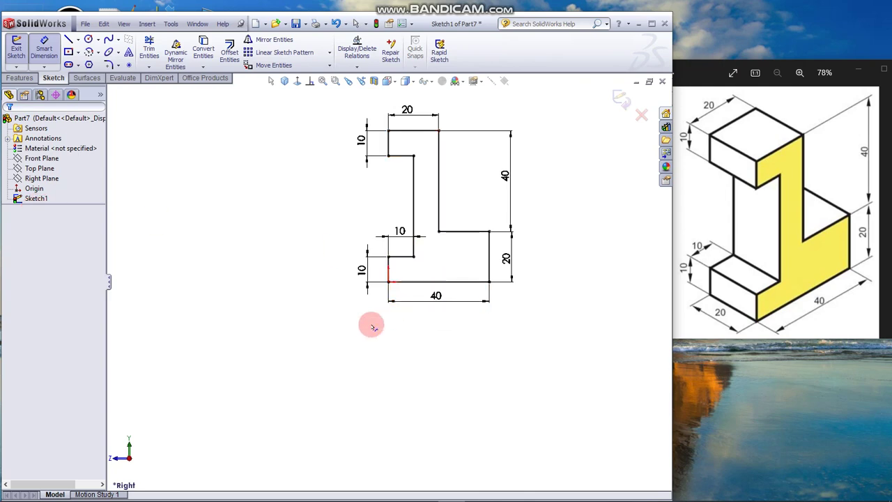
pyautogui.click(34, 188)
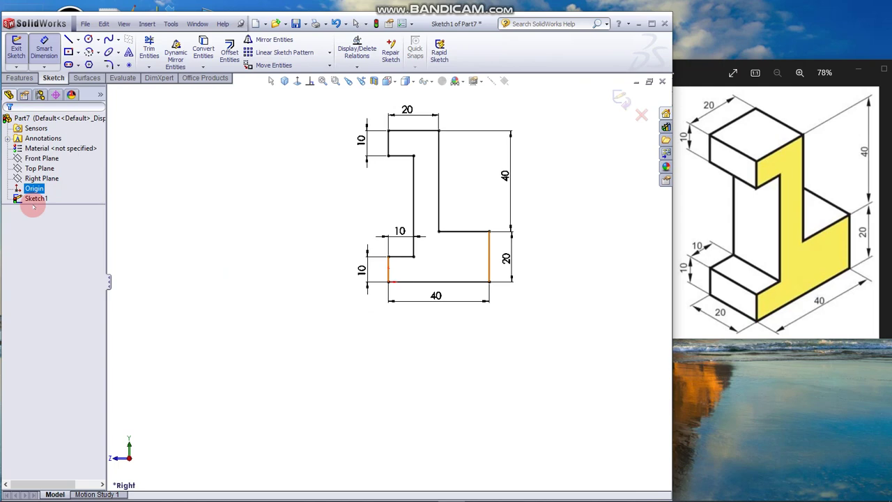
pyautogui.click(40, 200)
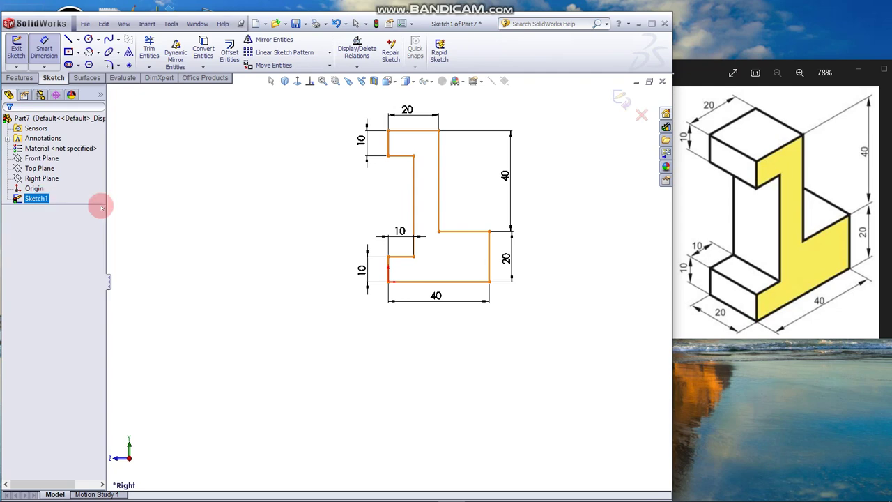
pyautogui.click(242, 217)
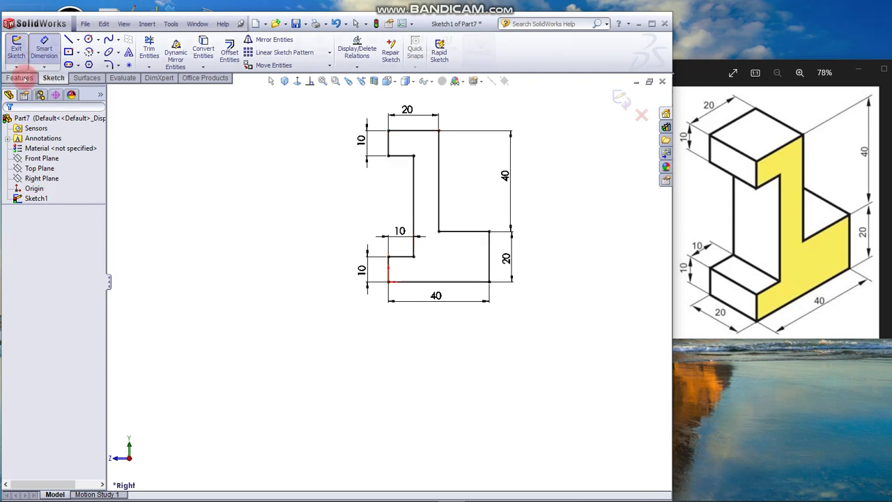
# Extrude the profile as a boss with a blind depth of 20 mm in the reversed direction
pyautogui.click(20, 77)
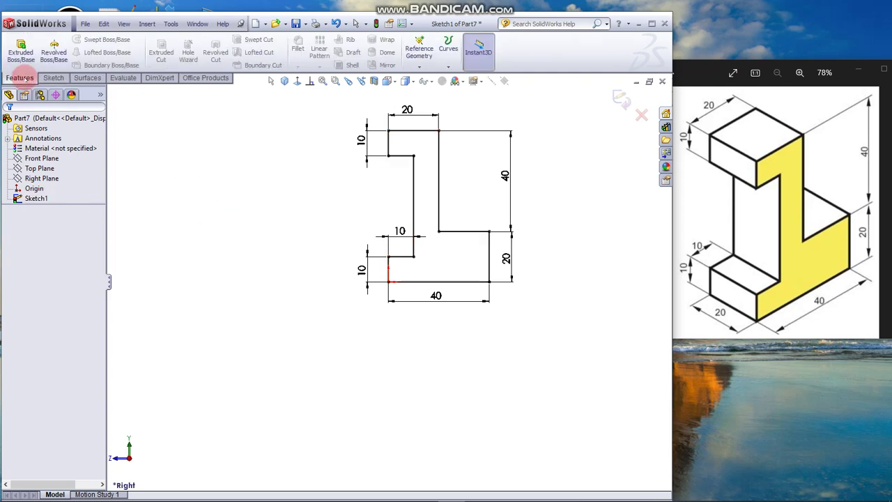
pyautogui.click(21, 56)
pyautogui.click(19, 53)
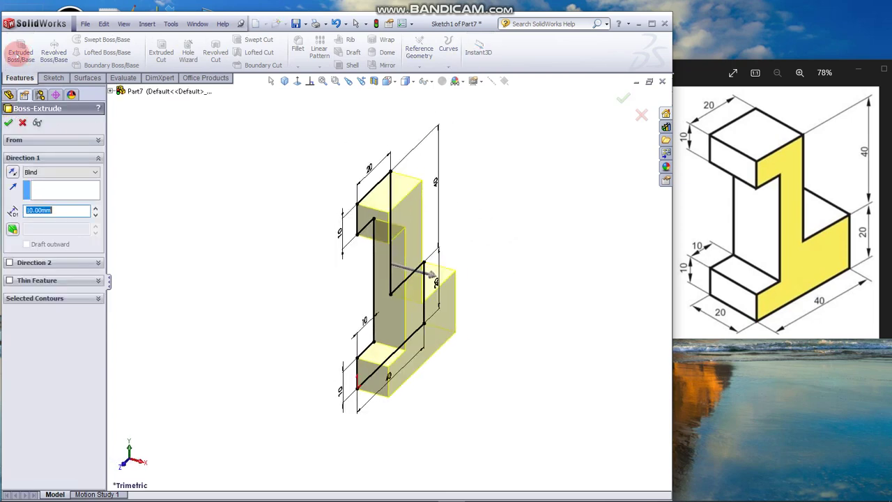
pyautogui.moveTo(432, 275)
pyautogui.mouseDown()
pyautogui.moveTo(341, 255)
pyautogui.moveTo(379, 272)
pyautogui.moveTo(432, 275)
pyautogui.moveTo(318, 235)
pyautogui.mouseUp()
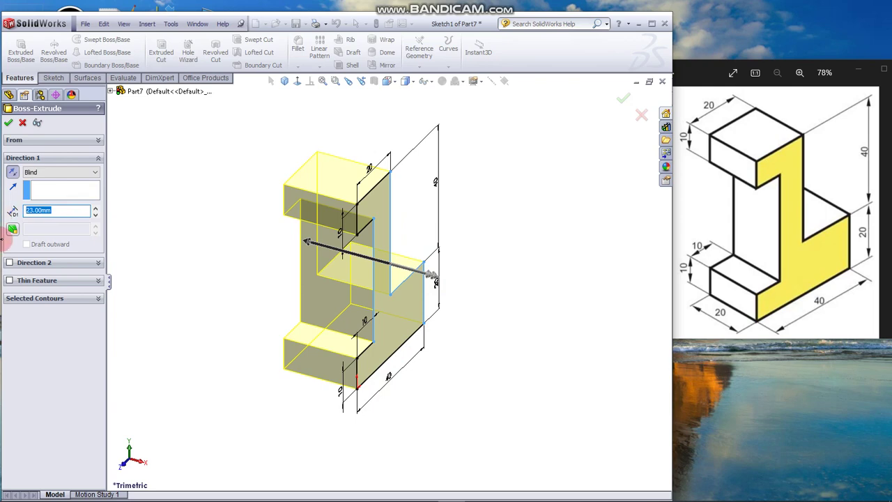
pyautogui.write('20')
pyautogui.press('Return')
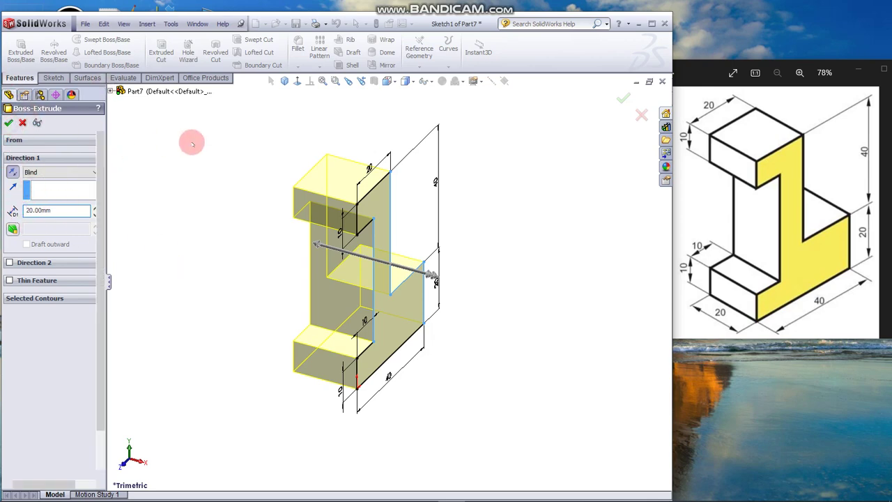
pyautogui.press('Return')
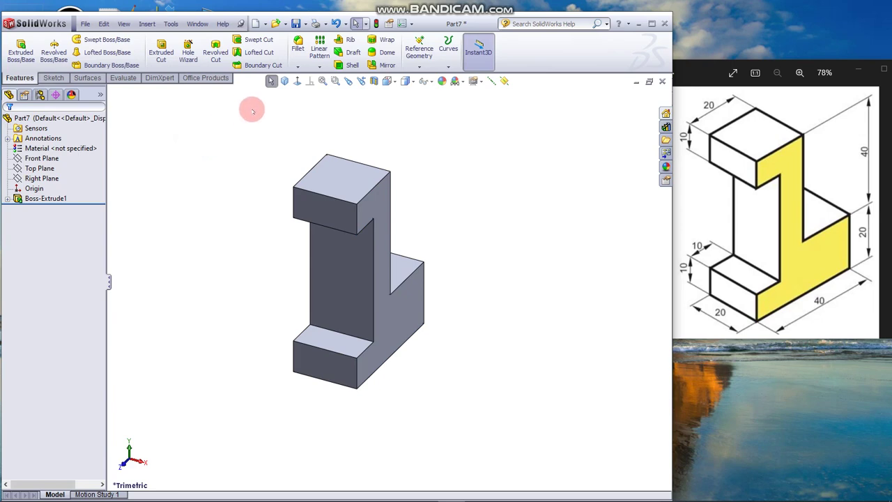
# Show the bracket in isometric view and color the whole part light yellow, RGB 255, 255, 128
pyautogui.click(283, 81)
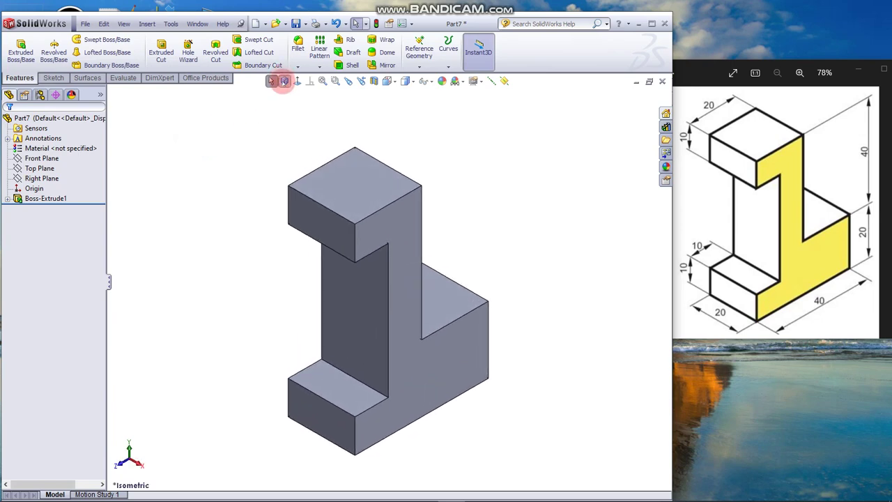
pyautogui.scroll(-3, 255, 218)
pyautogui.scroll(5, 255, 219)
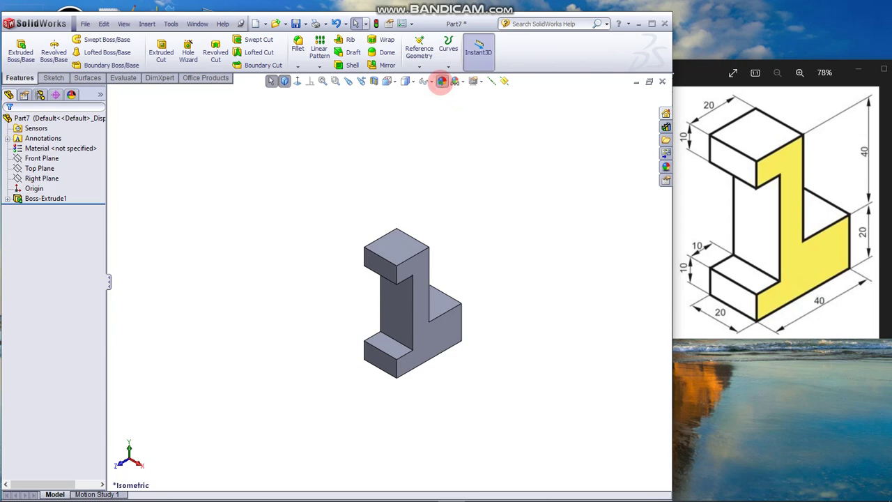
pyautogui.click(441, 82)
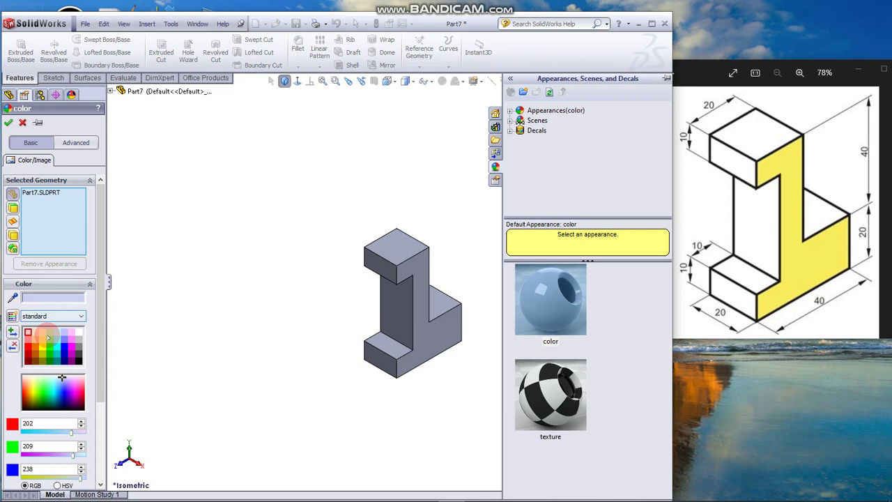
pyautogui.click(43, 339)
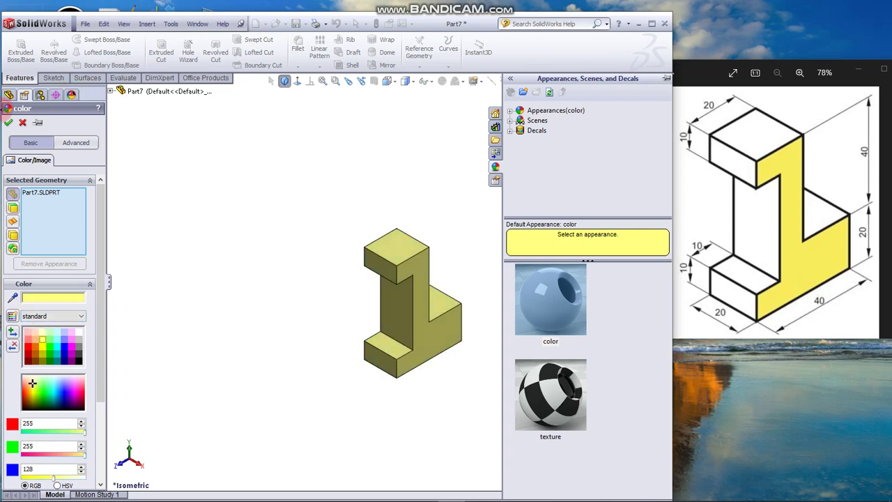
pyautogui.click(8, 122)
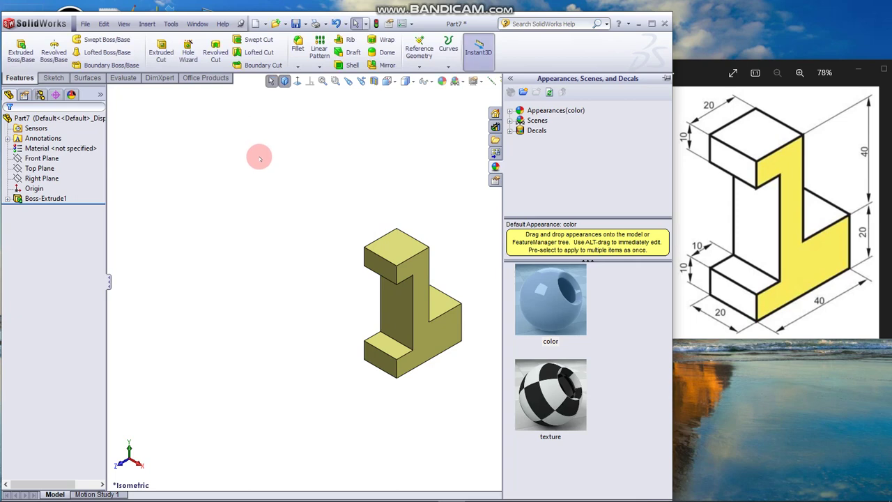
pyautogui.click(446, 137)
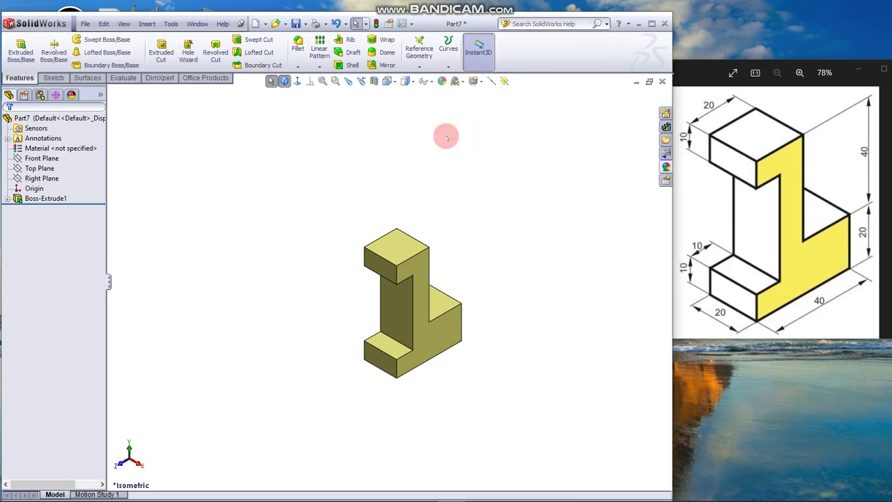